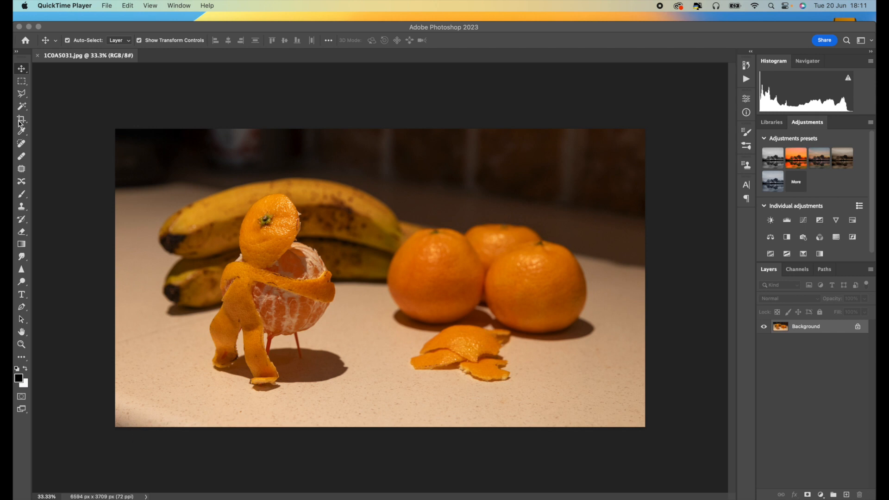
Remove the shadow in the photo's lower-left corner and the blurred object in the dark background using the Spot Healing Brush.
click(23, 109)
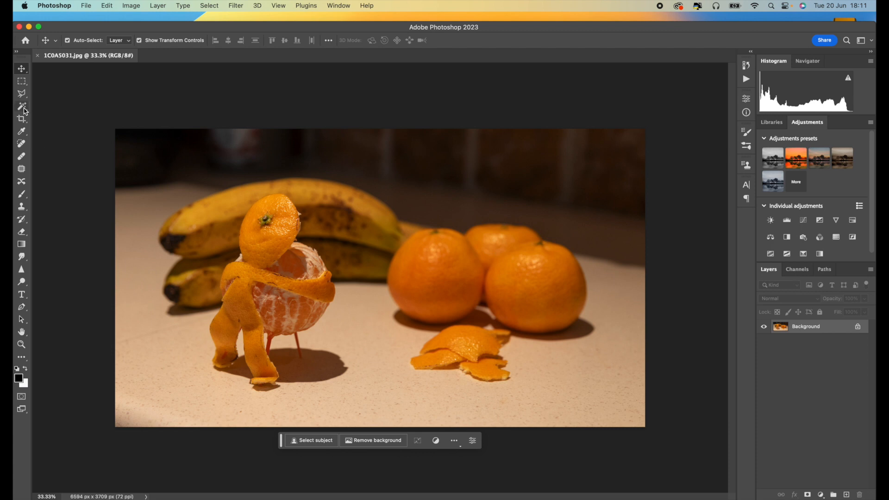
click(22, 145)
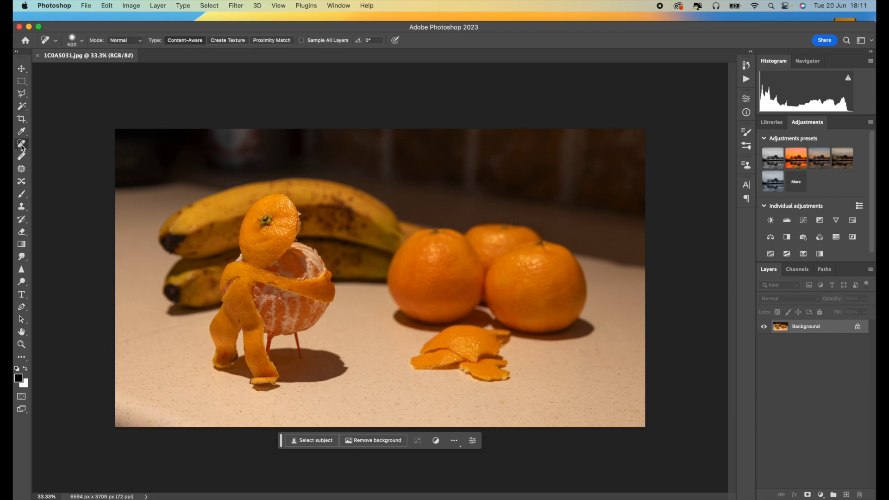
mouse_move(93, 407)
mouse_down()
mouse_move(89, 397)
mouse_move(208, 449)
mouse_up()
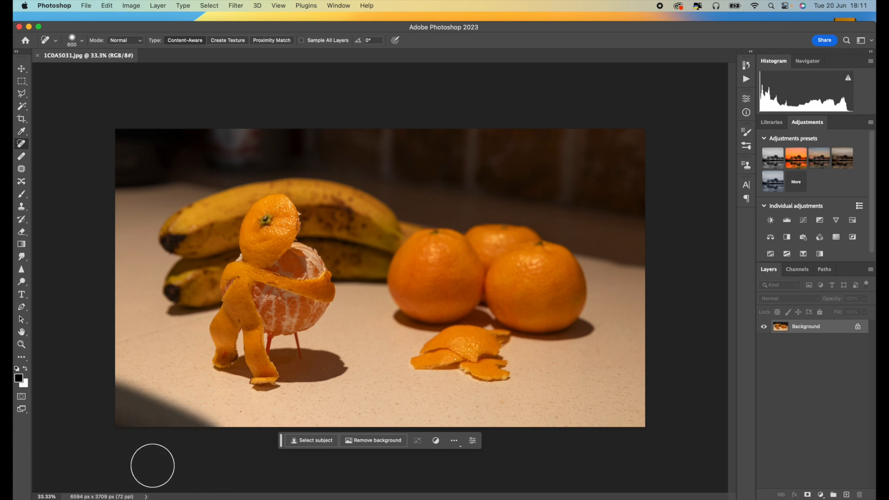
drag(224, 147, 299, 125)
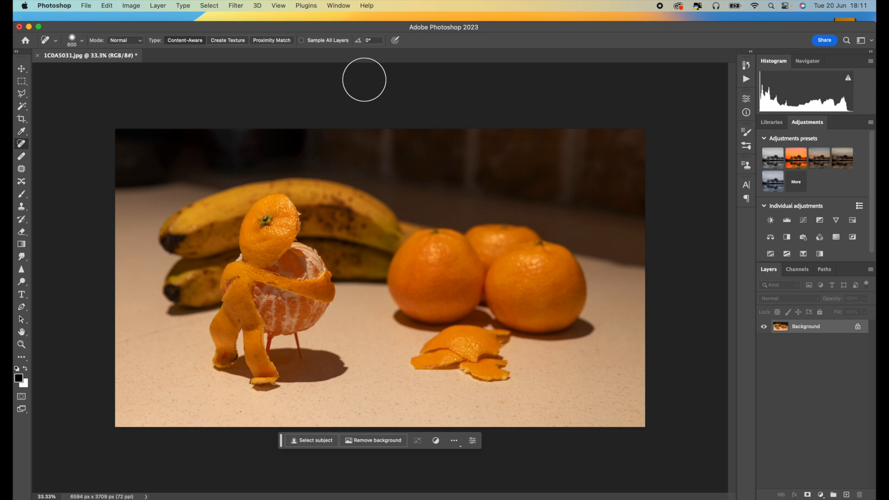
click(280, 119)
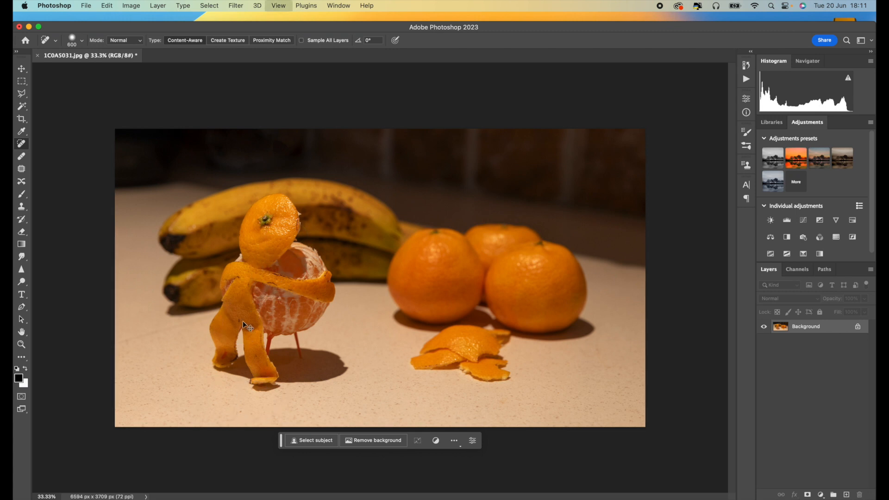
Heal the dark marks along the peel figure's arm and the stray fibre at its head's edge with a size 35 brush.
key(super+equal)
key(super+equal)
scroll(232, 309, left, 5)
key(bracketleft)
key(bracketleft)
key(bracketleft)
key(bracketleft)
key(bracketleft)
key(bracketleft)
key(bracketleft)
key(bracketleft)
key(bracketleft)
key(bracketleft)
key(bracketleft)
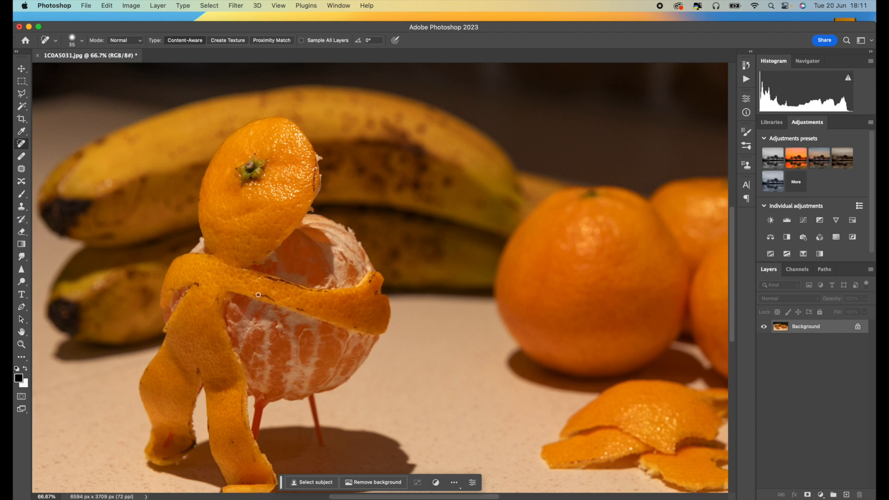
mouse_move(257, 295)
mouse_down()
mouse_move(299, 309)
mouse_move(289, 306)
mouse_up()
drag(376, 274, 364, 283)
drag(267, 276, 334, 295)
drag(280, 283, 268, 278)
drag(315, 188, 319, 163)
Heal the blemishes on the peel figure's legs and shoulder and the red marks around both feet.
click(255, 458)
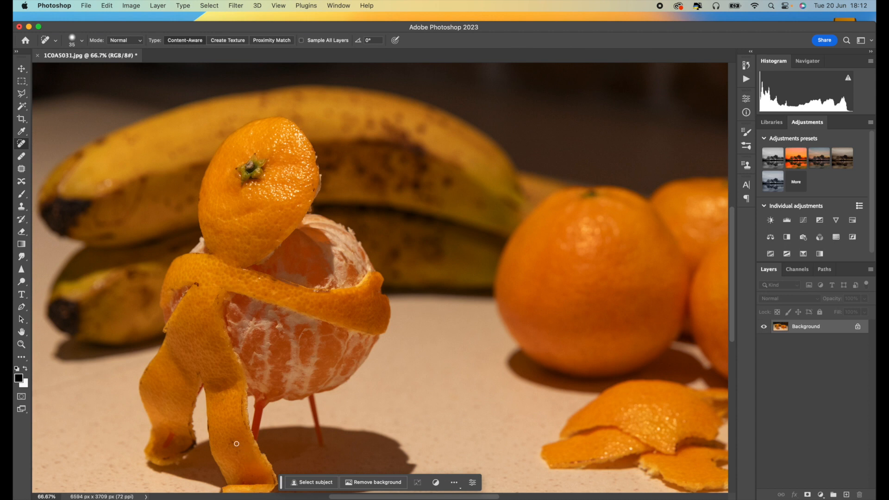
drag(246, 425, 243, 390)
drag(210, 424, 211, 438)
mouse_move(191, 402)
mouse_down()
mouse_move(189, 449)
mouse_move(176, 453)
mouse_up()
drag(175, 456, 165, 458)
click(183, 458)
click(196, 283)
scroll(220, 438, down, 5)
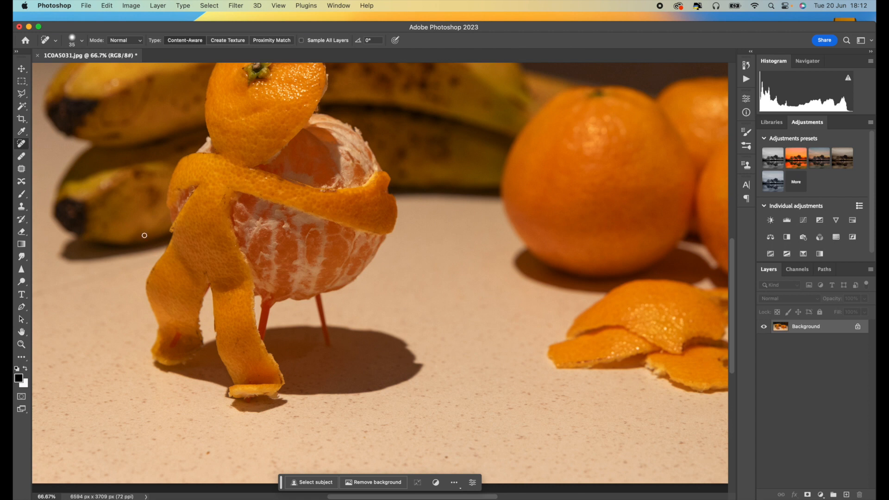
drag(181, 334, 174, 352)
drag(246, 400, 253, 399)
Remove the two sticks supporting the peeled mandarin with the Spot Healing Brush so the fruit appears to float.
mouse_move(264, 308)
mouse_down()
mouse_move(263, 338)
mouse_move(265, 304)
mouse_up()
drag(263, 303, 265, 311)
drag(322, 295, 329, 347)
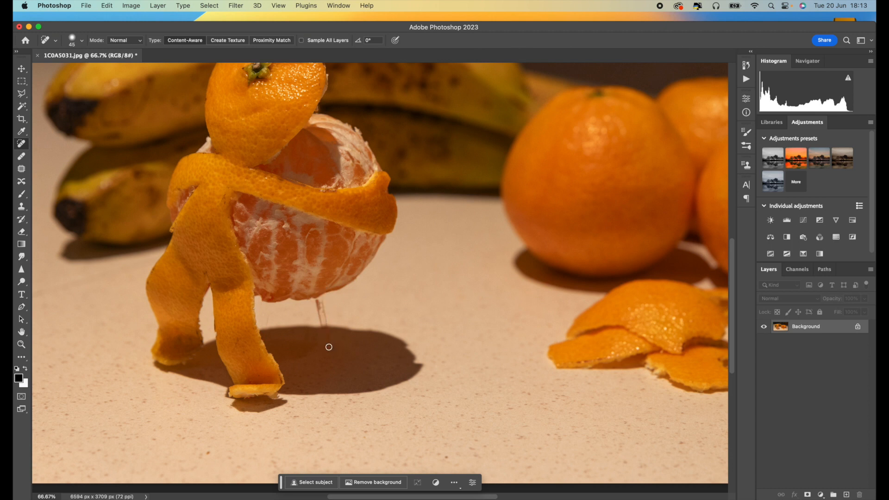
mouse_move(322, 297)
mouse_down()
mouse_move(328, 345)
mouse_move(321, 299)
mouse_up()
Retouch the small spot near the loose peel pieces and check the rest of the photo for leftover marks.
scroll(391, 331, right, 5)
scroll(391, 331, up, 3)
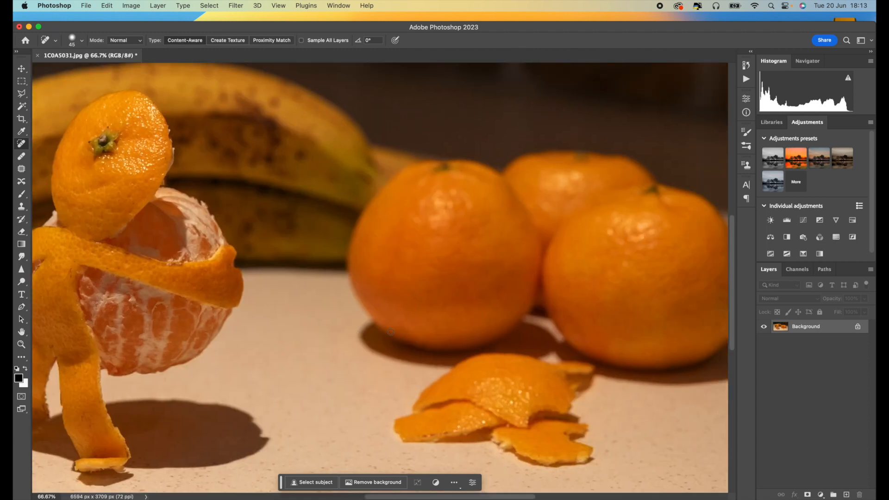
scroll(391, 331, down, 4)
scroll(391, 331, left, 1)
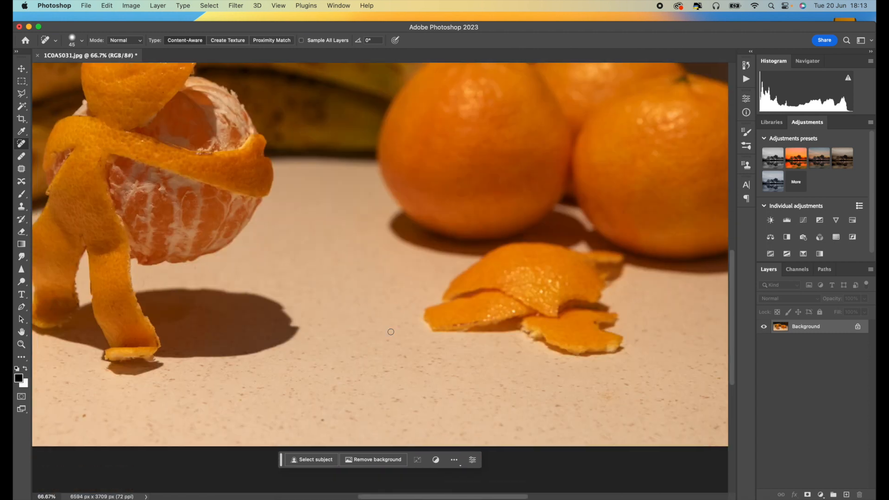
scroll(391, 332, up, 2)
scroll(391, 332, left, 2)
drag(486, 354, 514, 356)
scroll(317, 316, up, 5)
scroll(318, 316, left, 1)
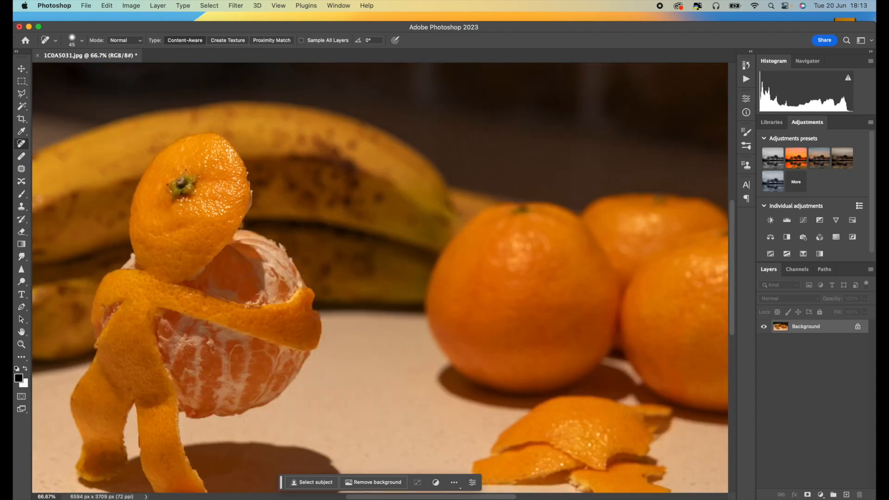
key(super+minus)
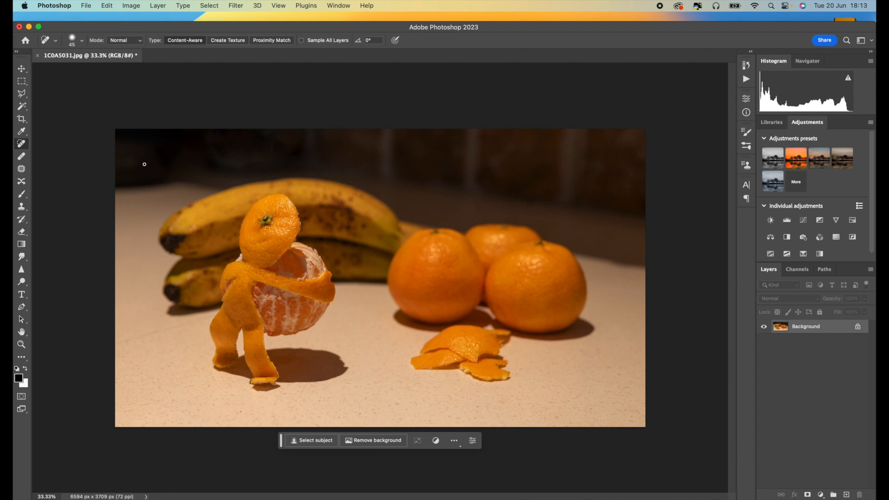
click(21, 69)
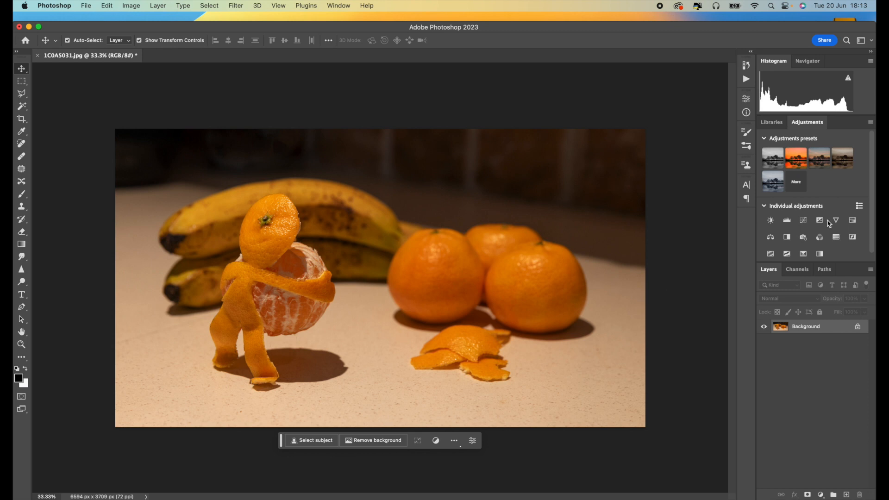
Brighten the photo using a Levels adjustment with the highlight input at 238, and merge it into the Background layer.
click(788, 222)
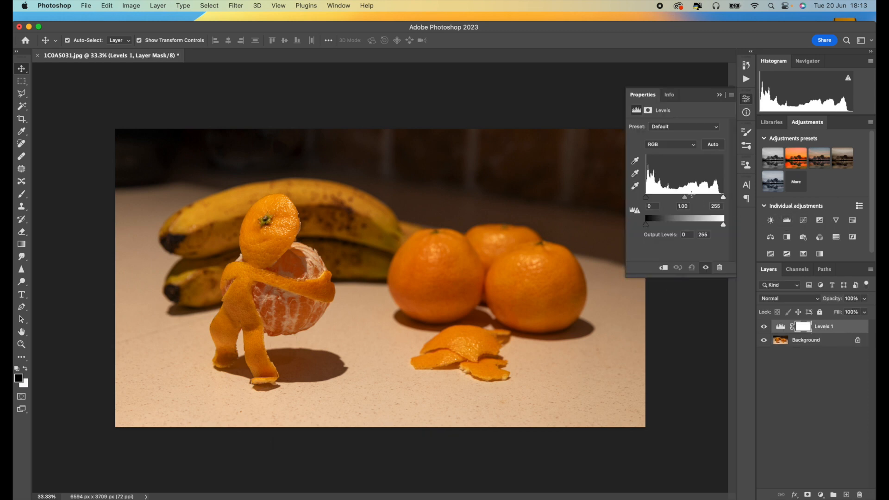
mouse_move(687, 201)
mouse_down()
mouse_move(678, 202)
mouse_move(724, 199)
mouse_move(684, 200)
mouse_up()
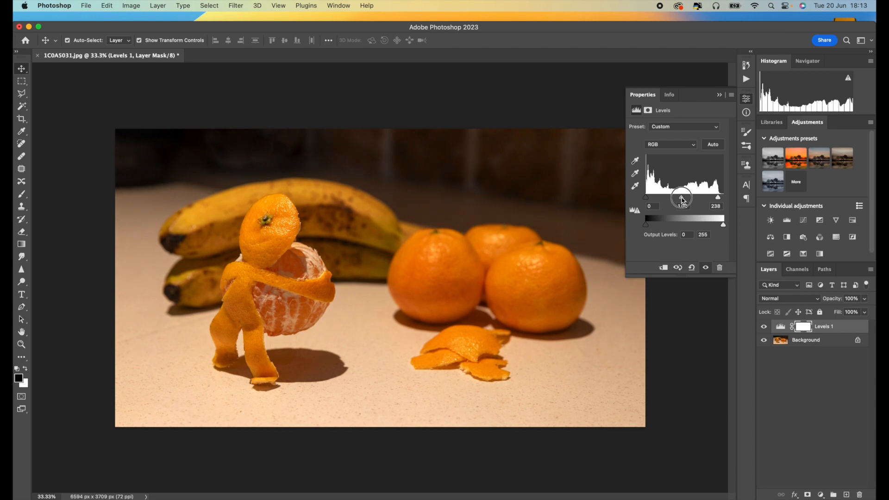
click(720, 95)
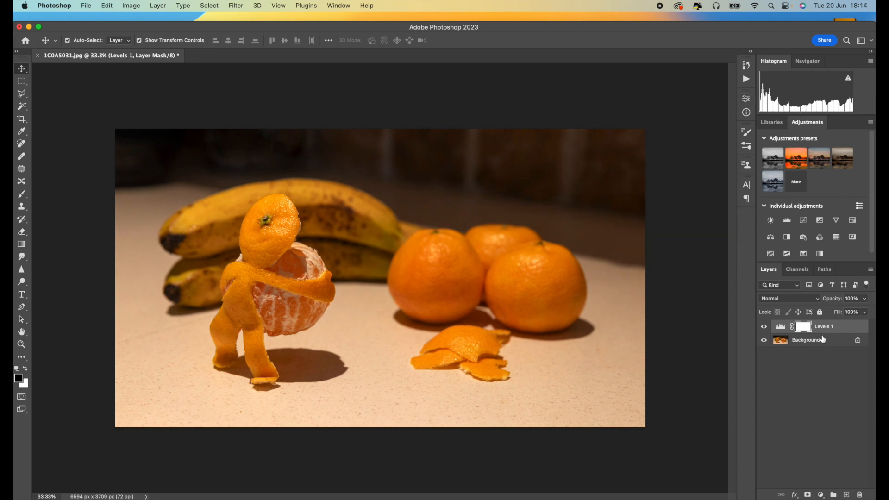
key(super+e)
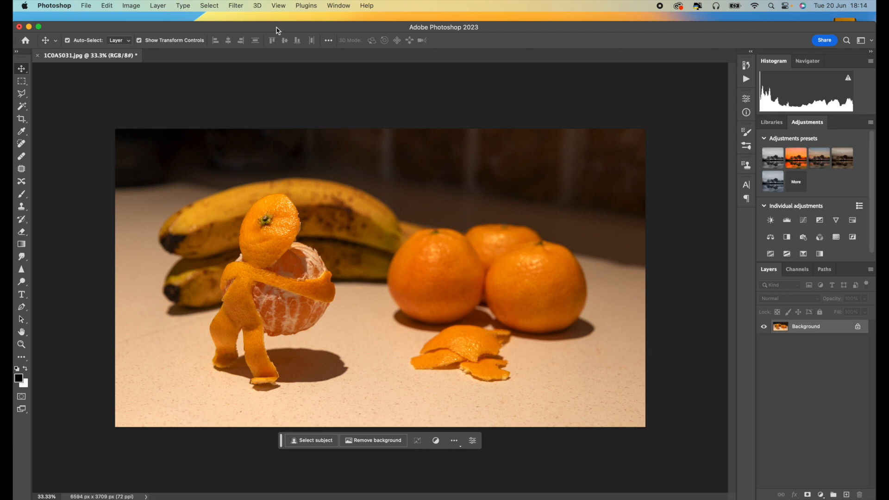
Apply the Camera Raw Filter with a negative Vignetting amount to darken the photo's edges.
click(241, 7)
click(261, 77)
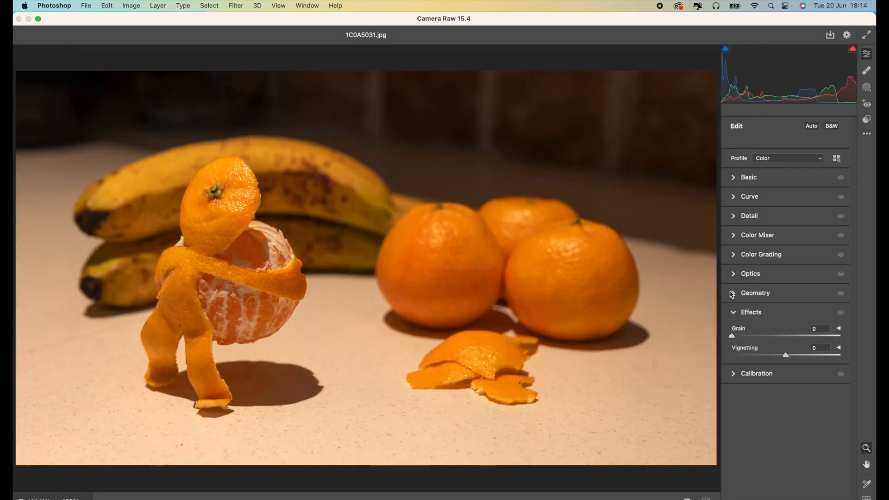
drag(787, 355, 771, 361)
mouse_move(762, 363)
mouse_down()
mouse_move(754, 361)
mouse_move(775, 362)
mouse_up()
key(Return)
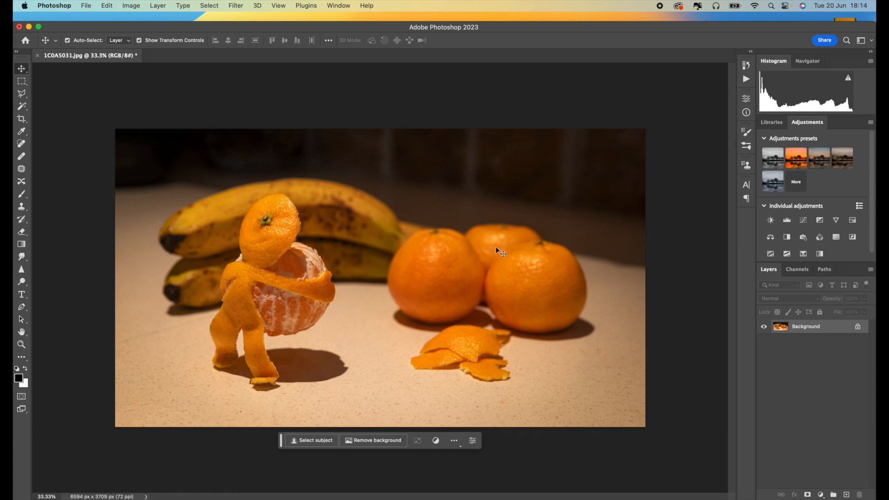
Duplicate the Background layer and add a Brightness/Contrast adjustment with Brightness set to 11.
drag(812, 329, 848, 496)
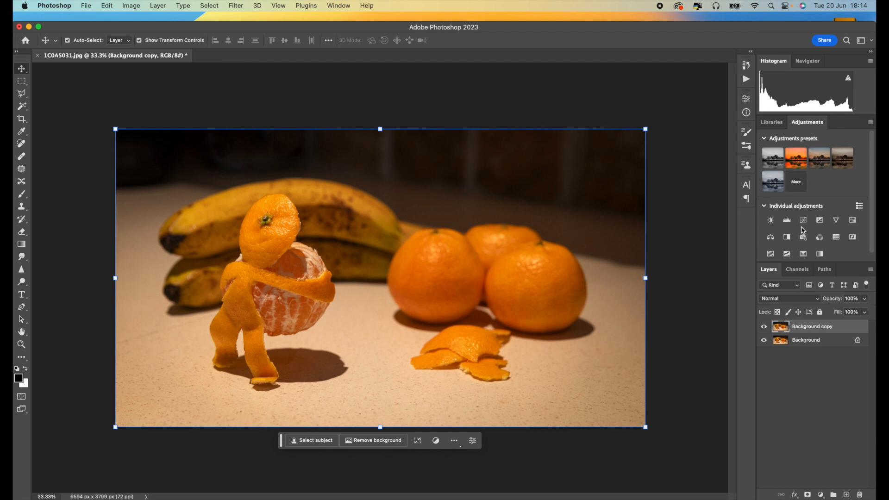
click(771, 221)
drag(678, 153, 681, 155)
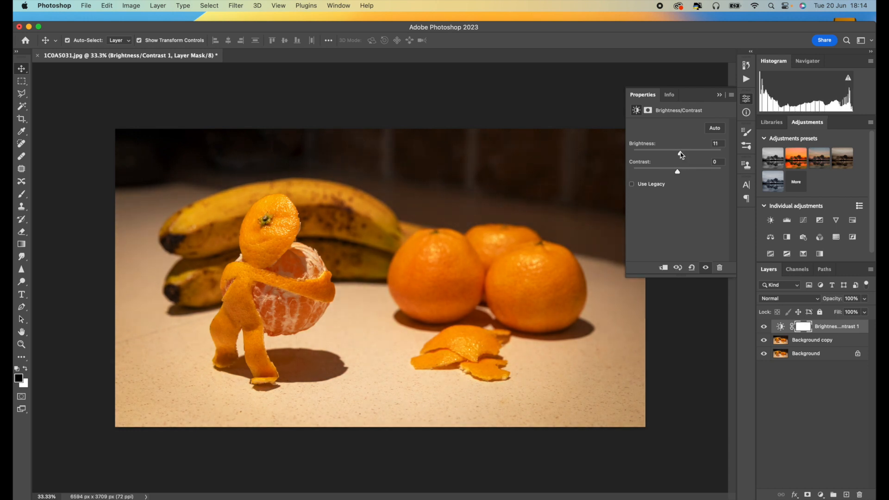
click(719, 95)
Add another mask to the brightness adjustment and paint its outer areas black with a size 1400 brush at 100% opacity.
click(808, 495)
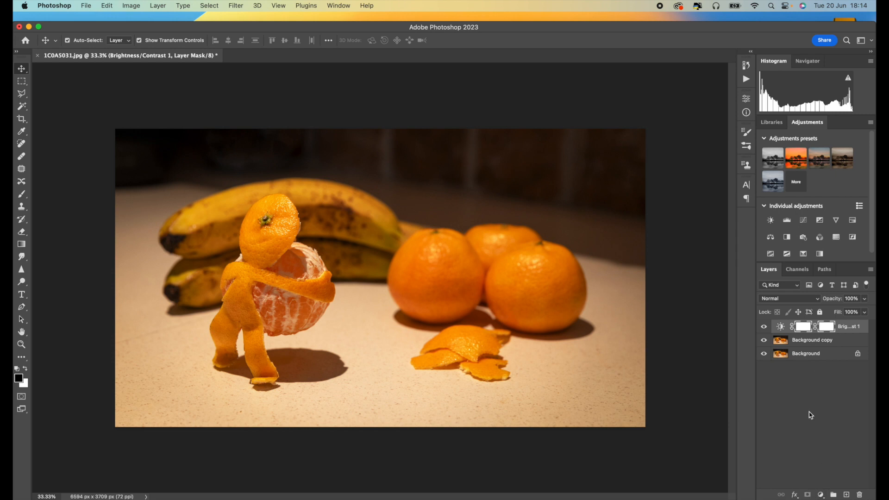
click(22, 194)
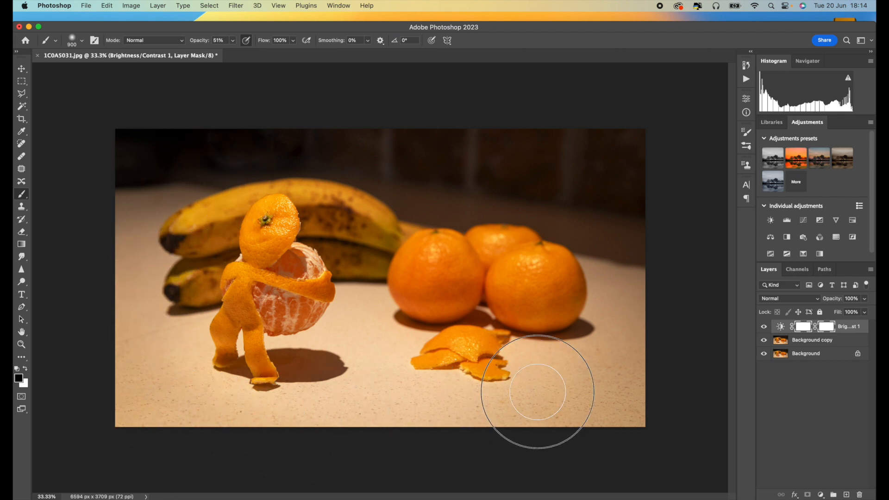
click(236, 42)
drag(233, 54, 278, 50)
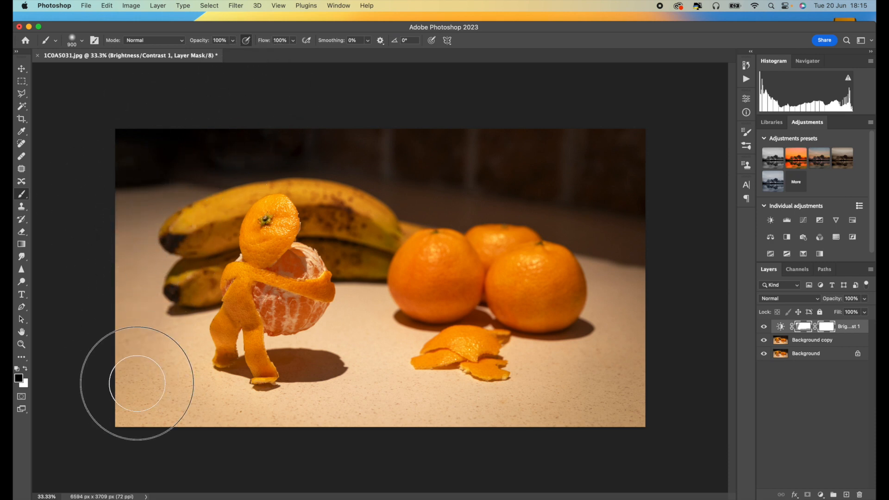
key(bracketright)
key(bracketright)
key(bracketright)
key(bracketright)
key(bracketright)
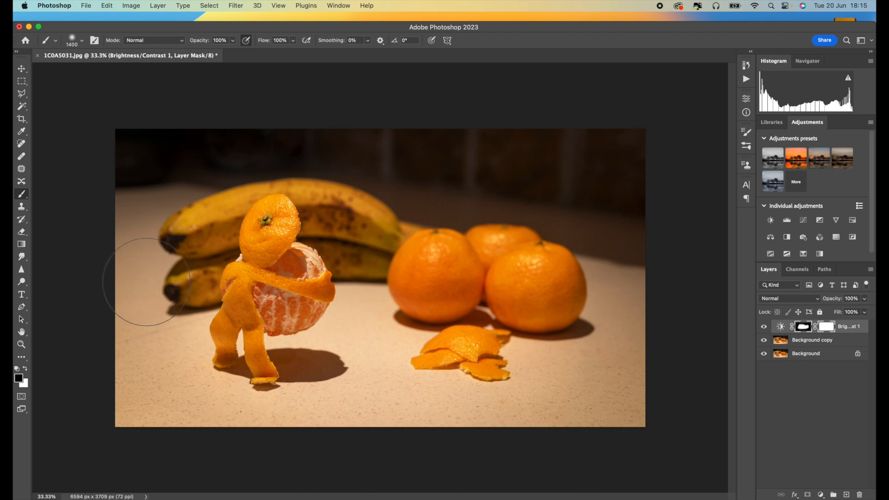
click(25, 70)
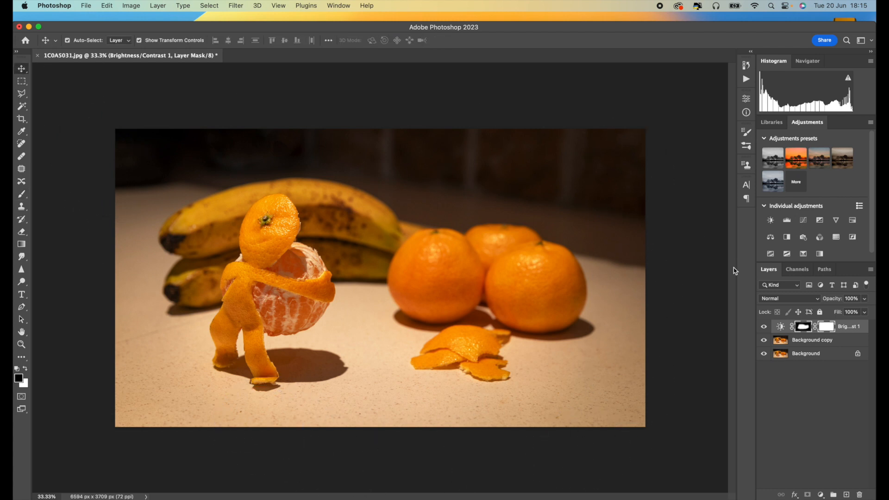
Compare the photo with the Brightness/Contrast adjustment hidden and shown.
click(764, 328)
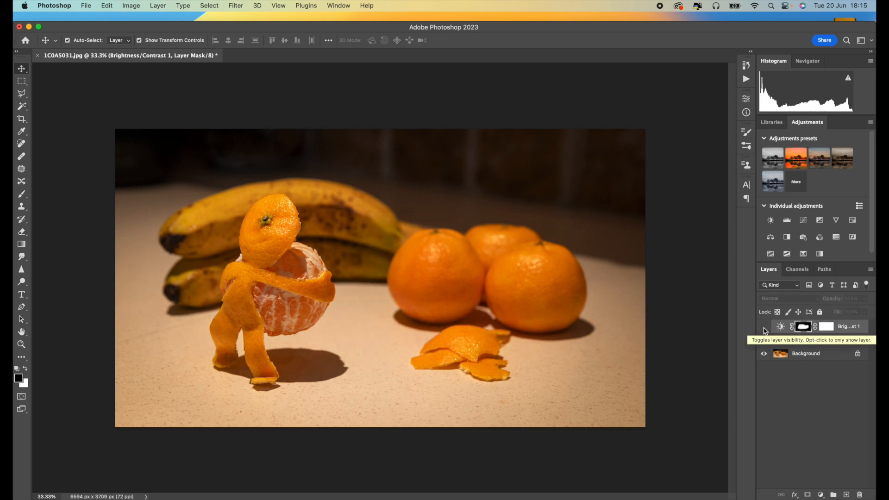
click(764, 328)
click(764, 329)
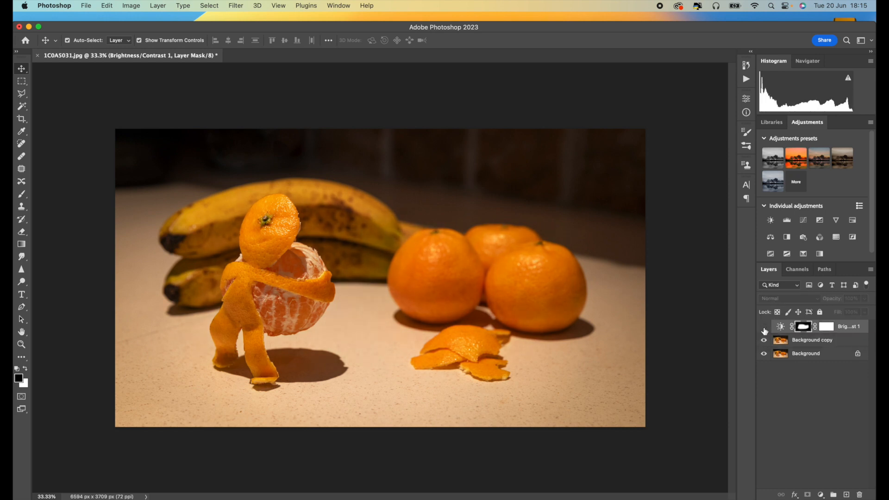
click(764, 328)
click(764, 328)
click(764, 328)
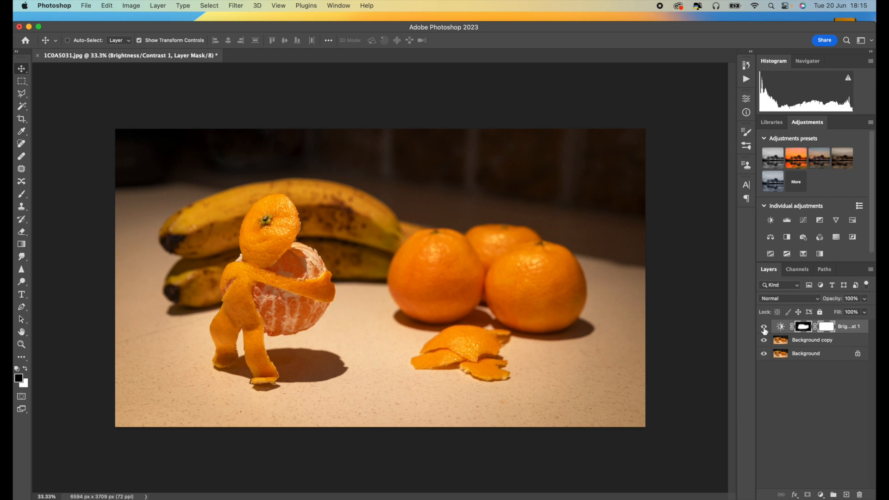
Merge the brightness adjustment into Background copy and delete the original Background layer.
key(BackSpace)
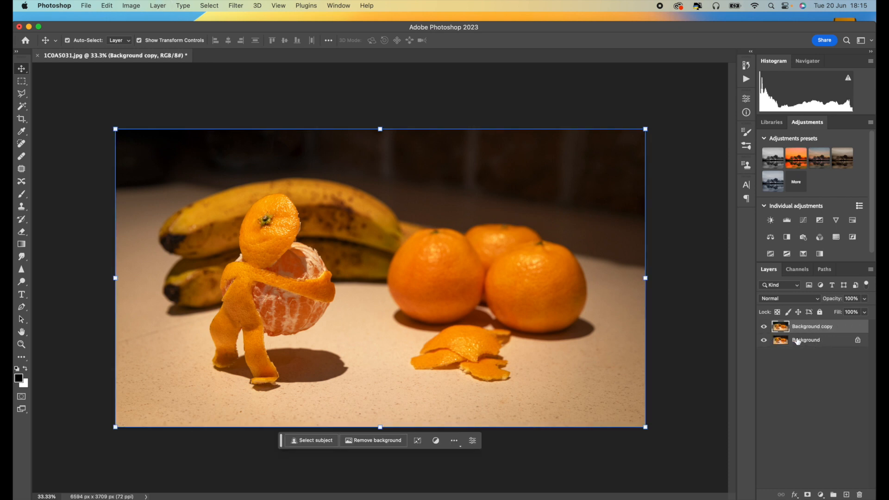
click(801, 340)
key(BackSpace)
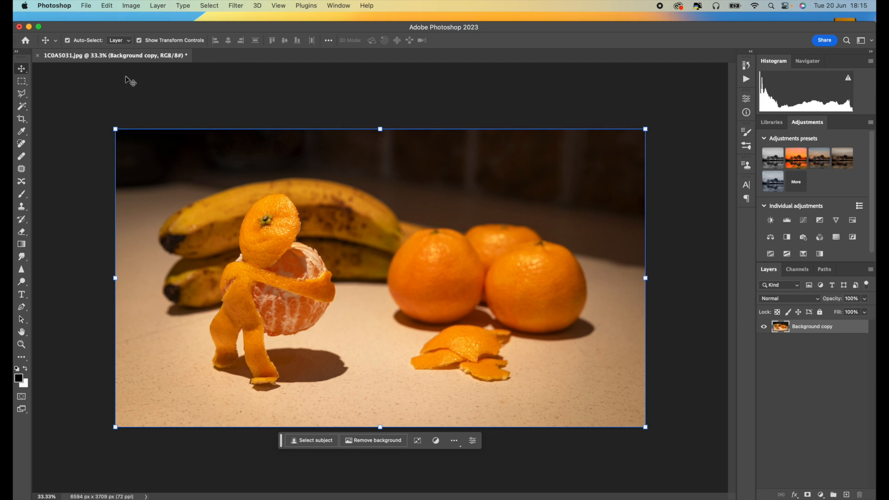
click(92, 101)
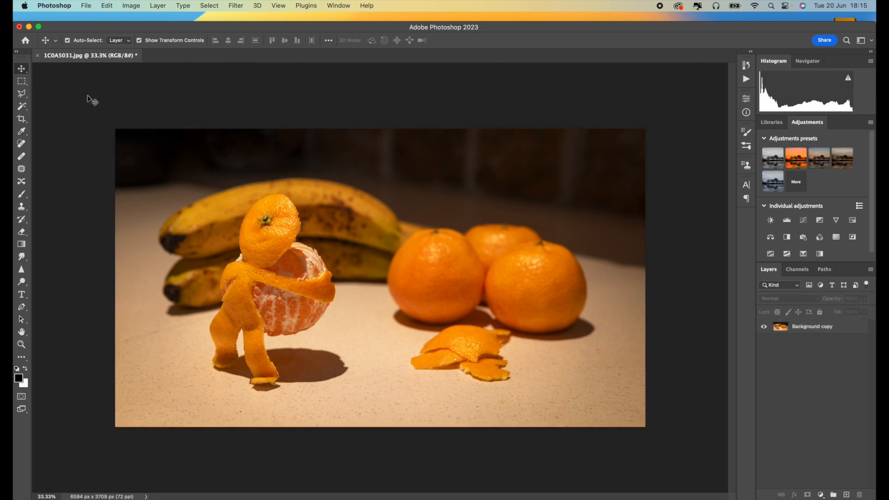
click(85, 8)
click(132, 112)
key(Right)
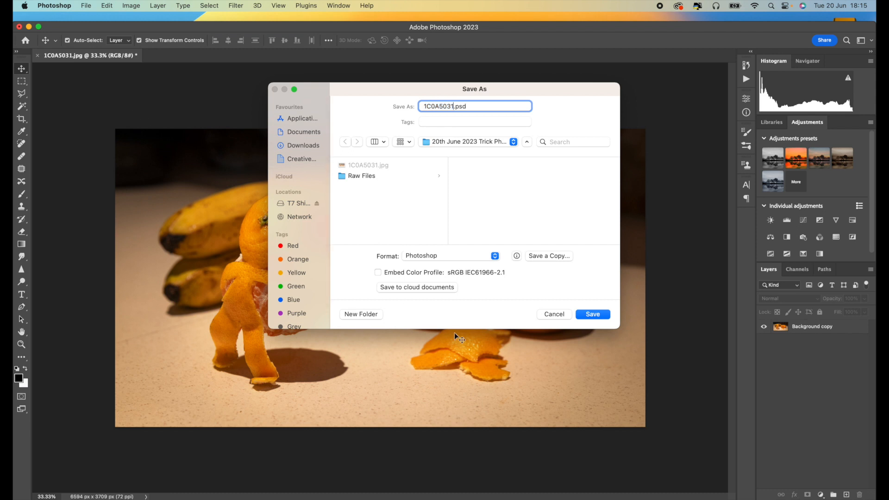
click(562, 314)
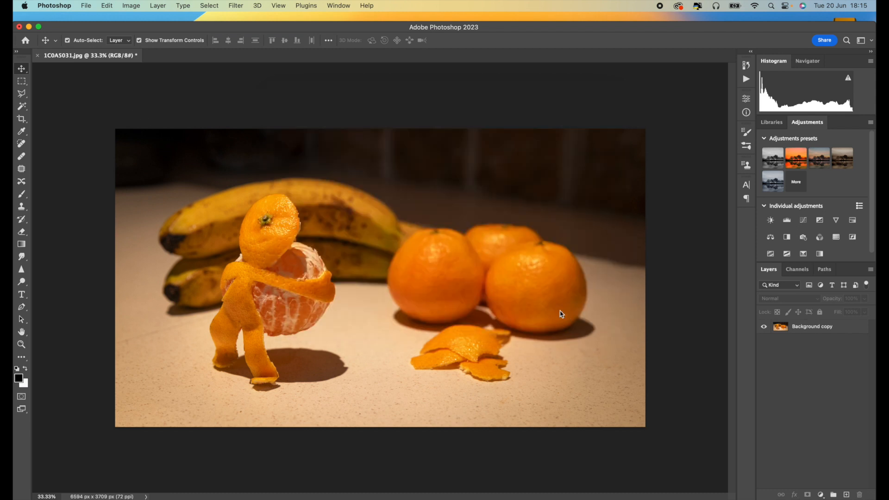
Export the finished photo as a JPG, appending "complete" to the file name 1C0A5031.
click(87, 6)
mouse_move(148, 160)
click(275, 161)
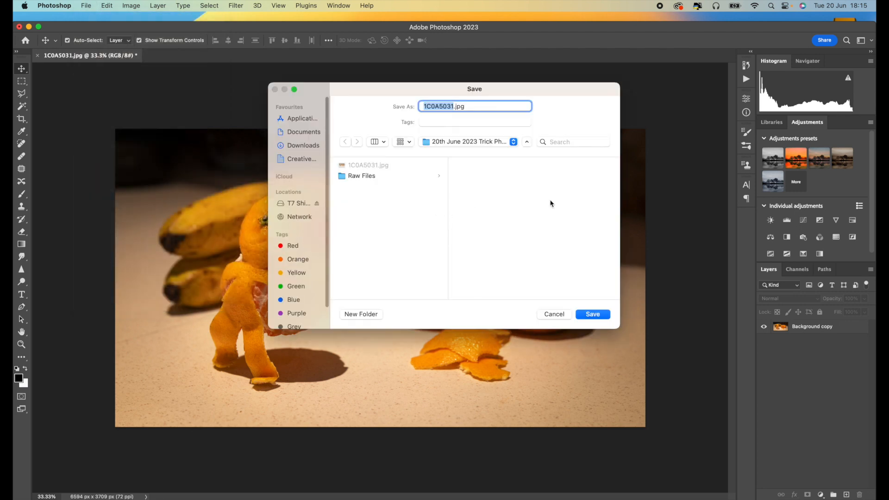
key(Right)
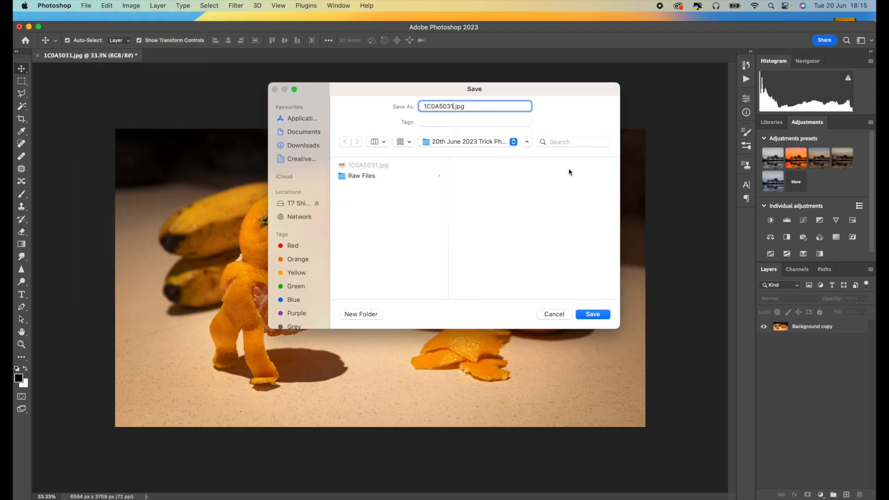
text(complete)
key(Return)
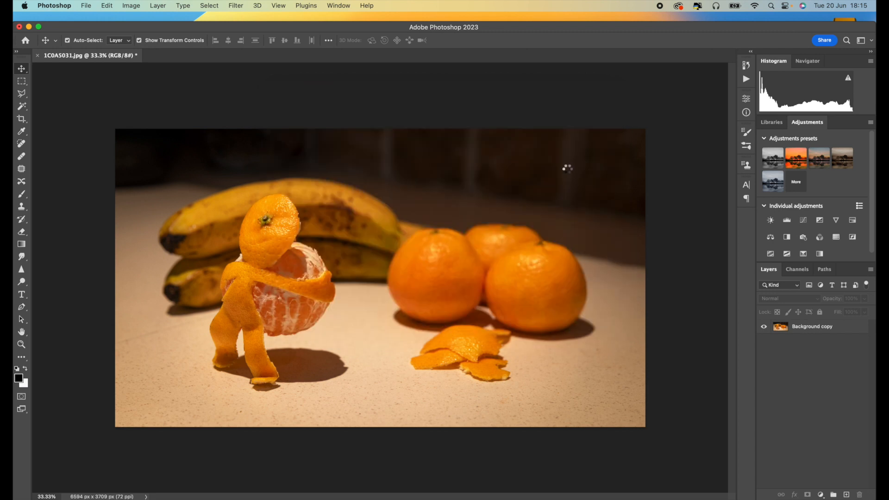